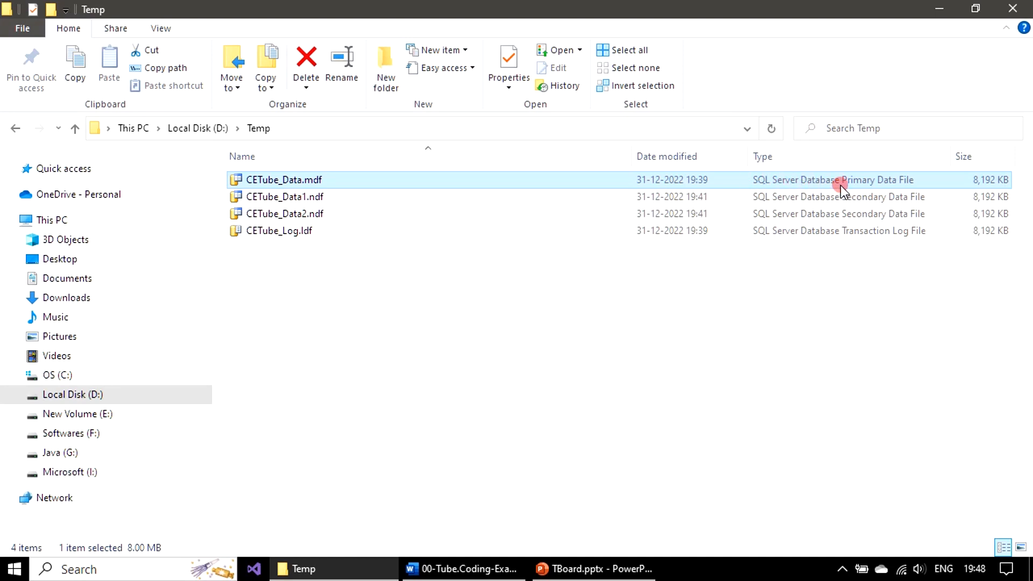
Point out CETube_Data1.ndf, CETube_Data2.ndf and CETube_Log.ldf in D:\Temp, then open Windows search
click(897, 197)
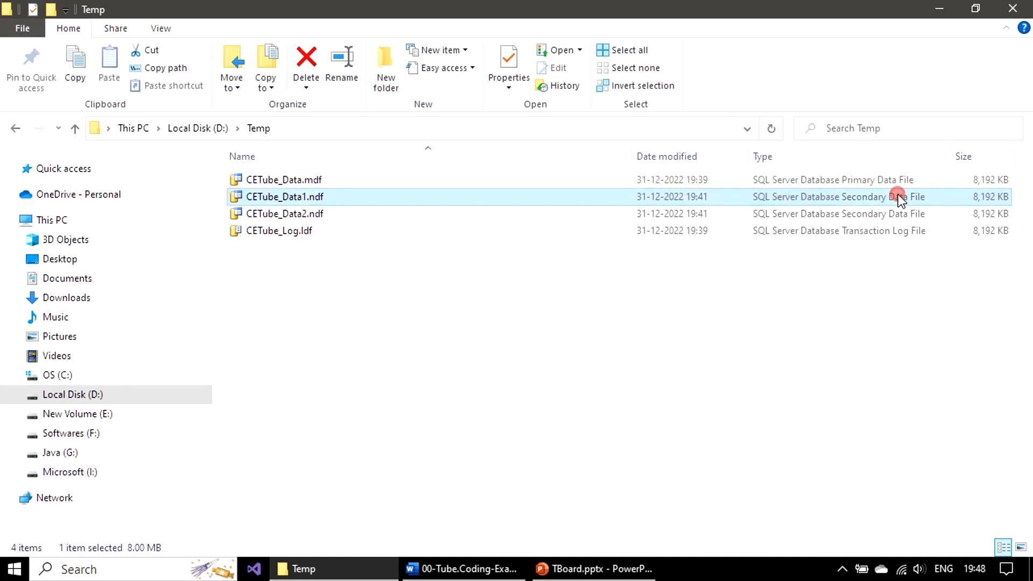
click(899, 214)
click(872, 232)
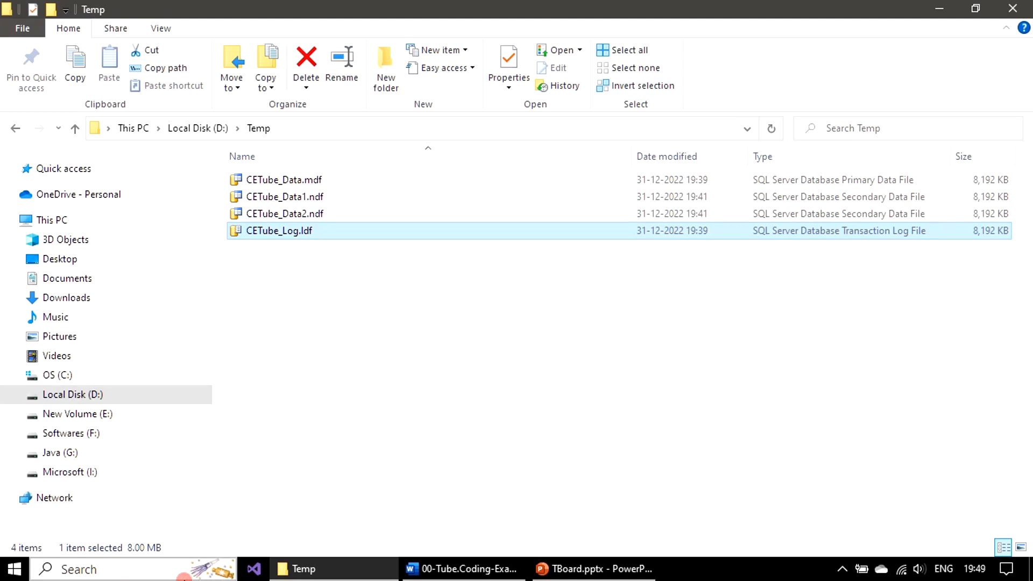
click(152, 574)
Search 'management' and run Microsoft SQL Server Management Studio 17 as administrator
text(ma)
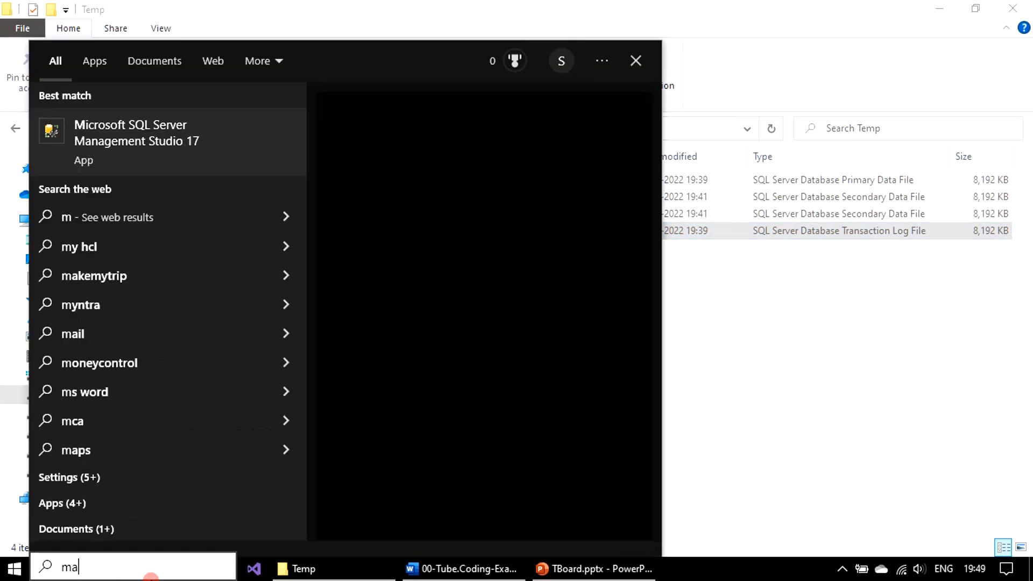
text(nagement)
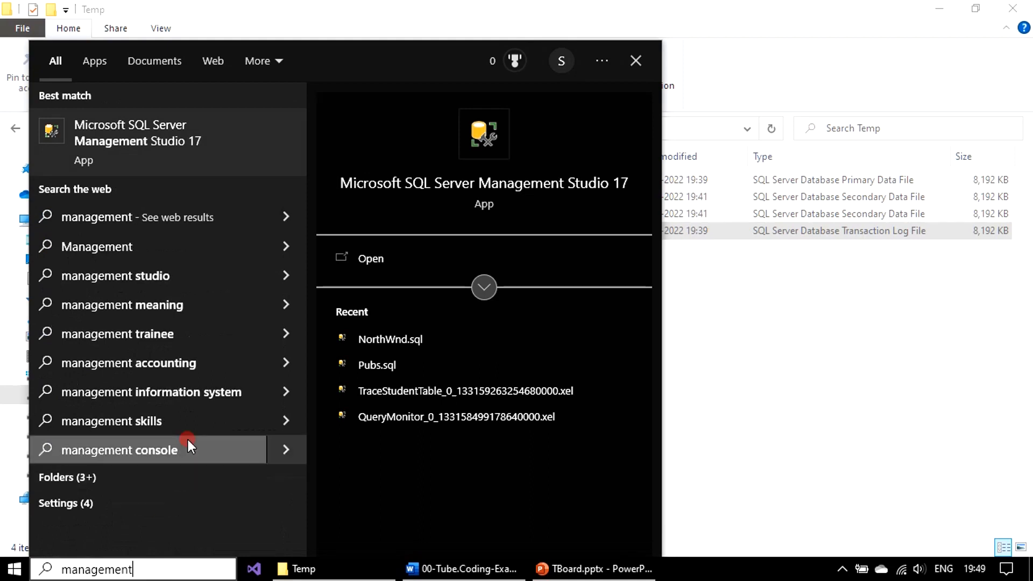
right_click(261, 124)
click(381, 146)
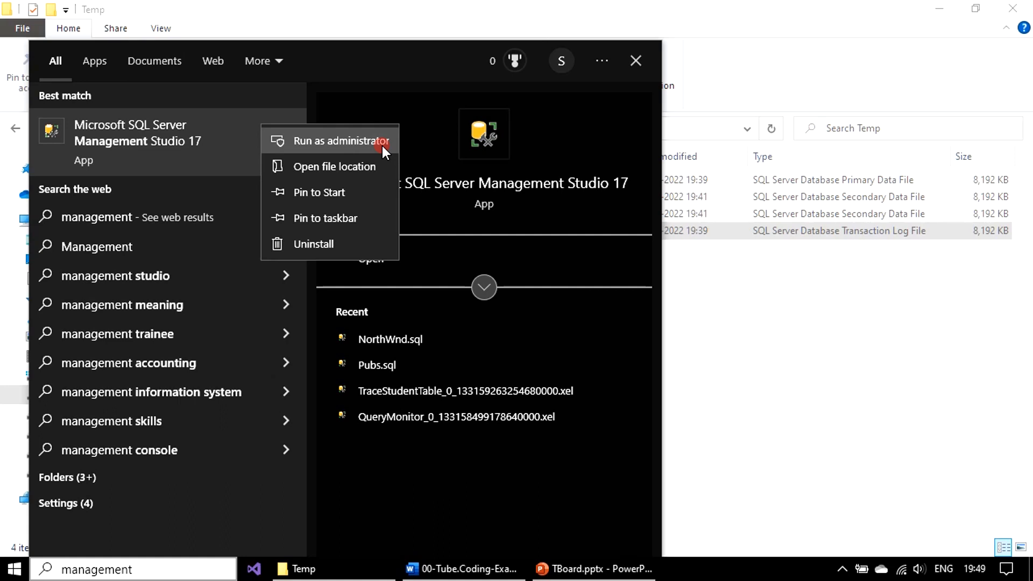
click(382, 146)
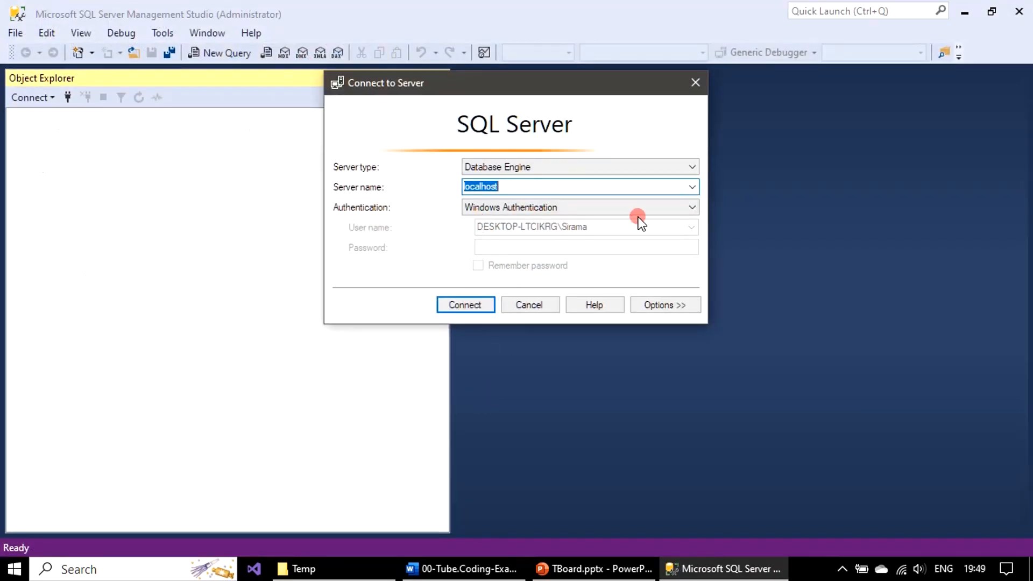
Connect to the localhost server, keeping Windows Authentication as the authentication method
click(653, 208)
click(496, 234)
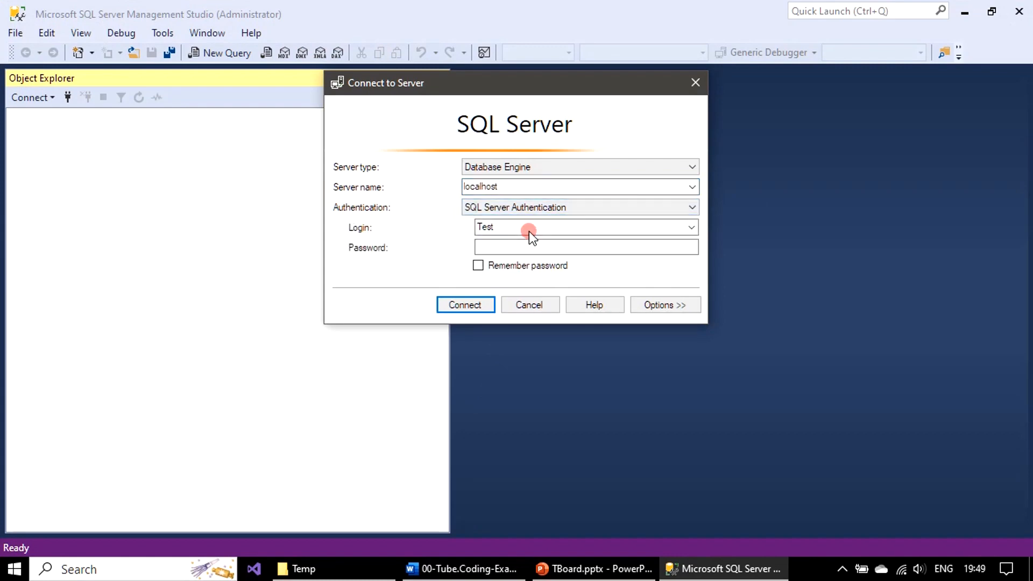
click(638, 208)
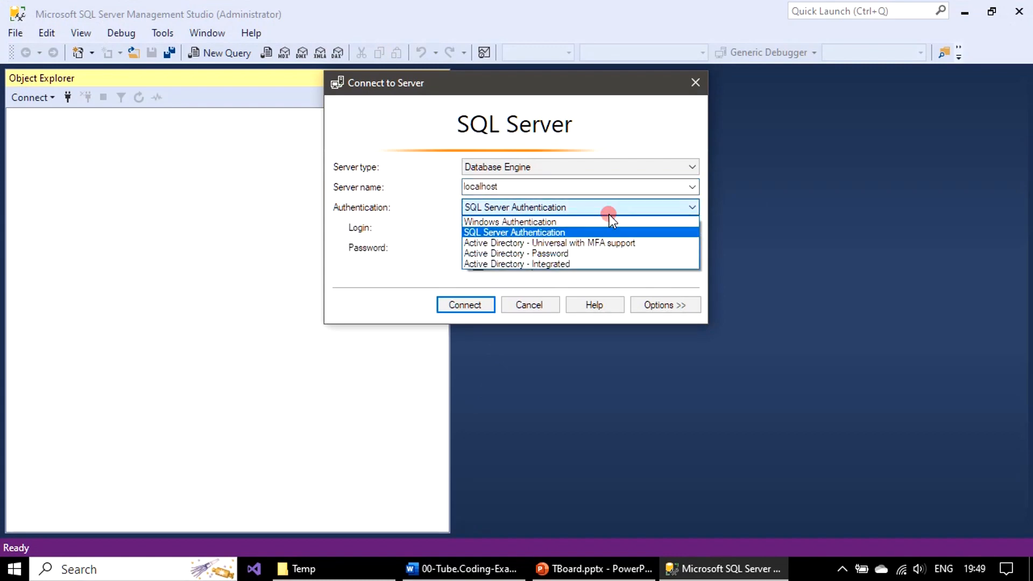
click(535, 222)
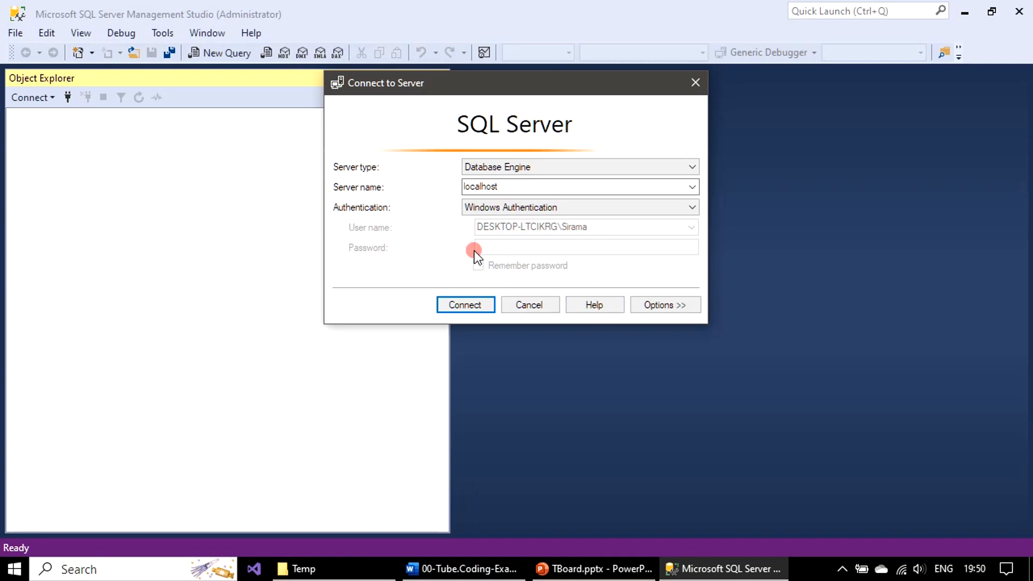
click(474, 311)
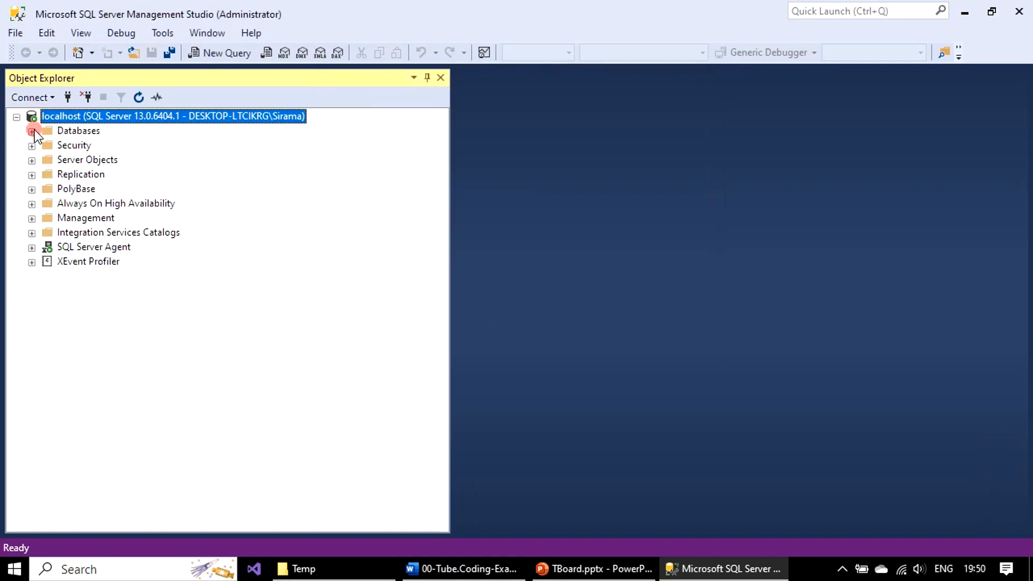
Open the CETube database properties on the Files page
click(32, 131)
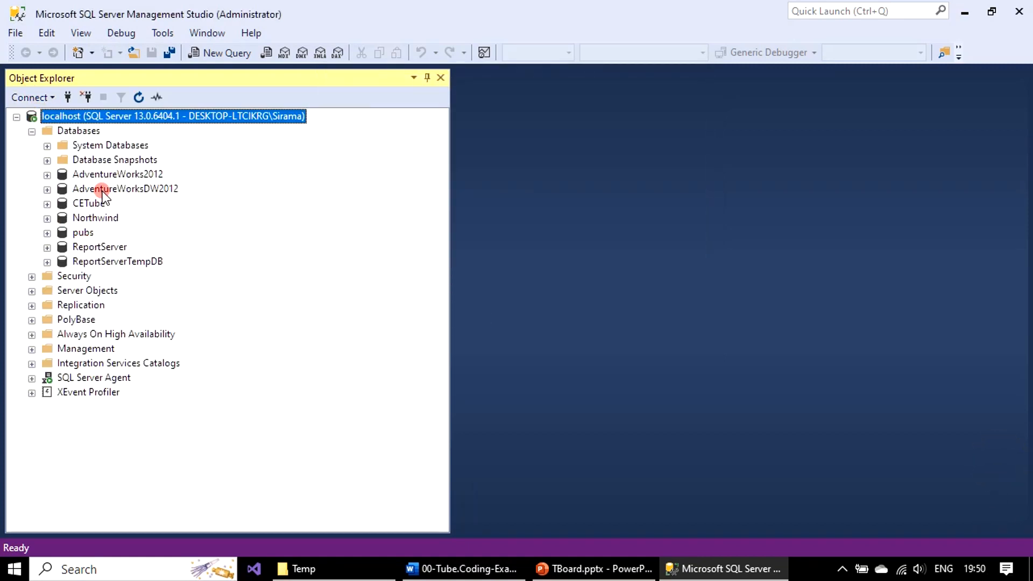
click(95, 203)
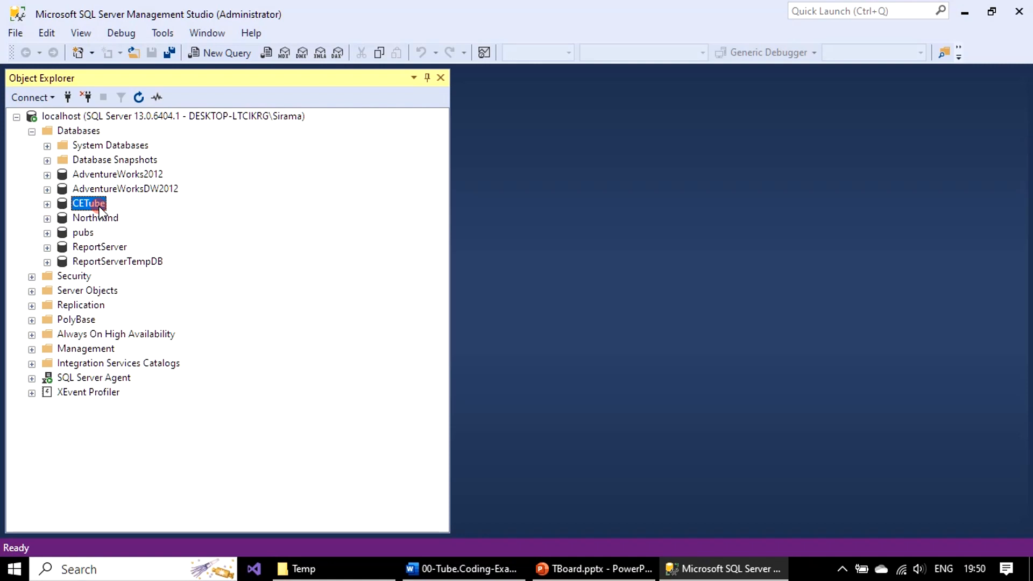
right_click(99, 206)
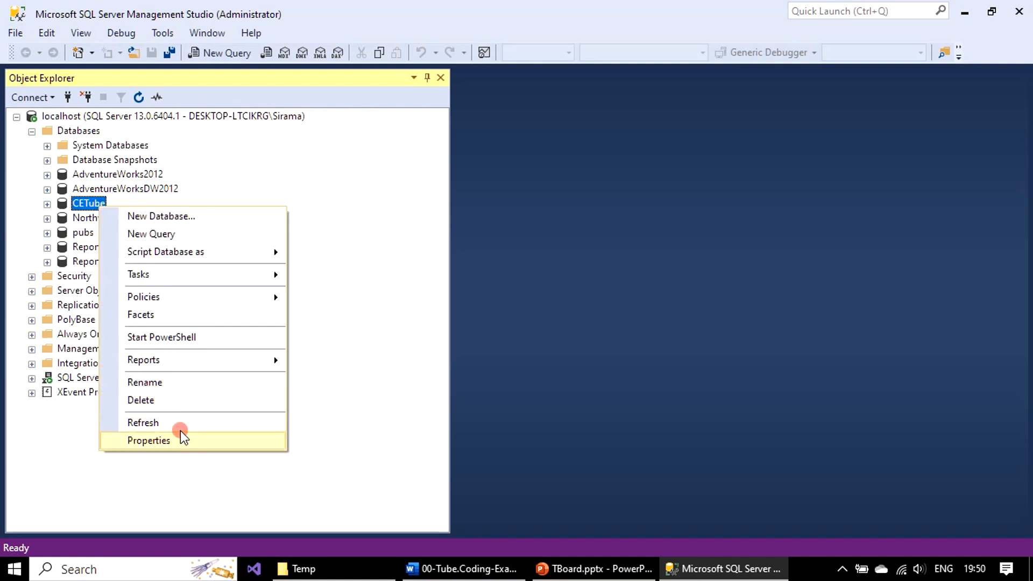
click(199, 442)
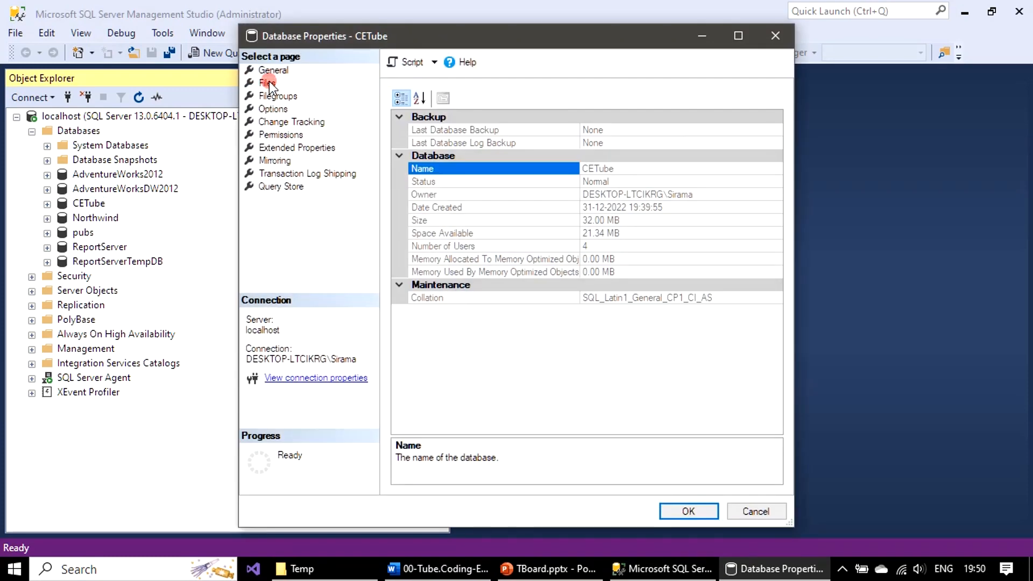
click(268, 84)
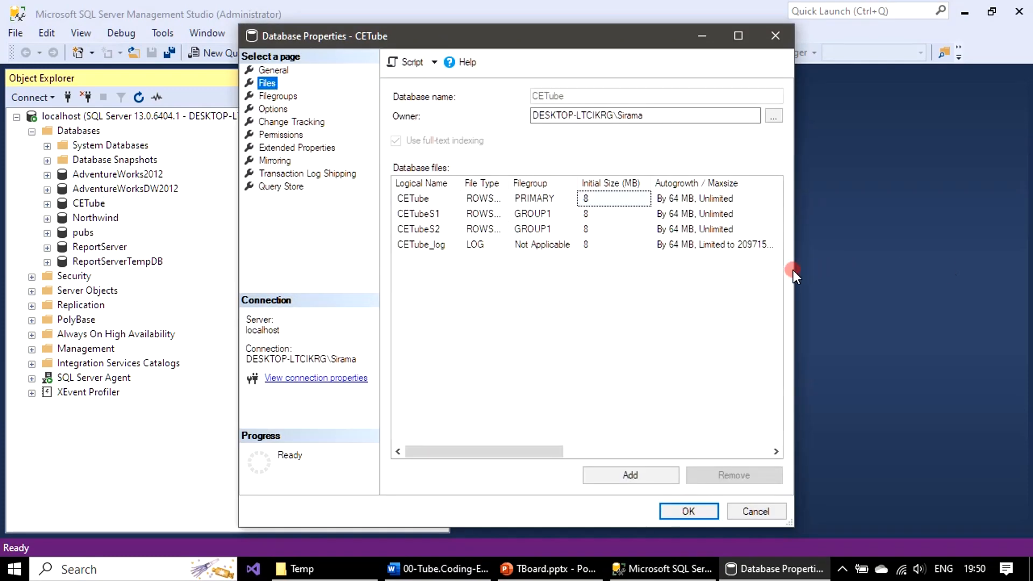
Widen the dialog to confirm all four CETube files sit in D:\Temp, then close without changes
drag(794, 268, 1026, 269)
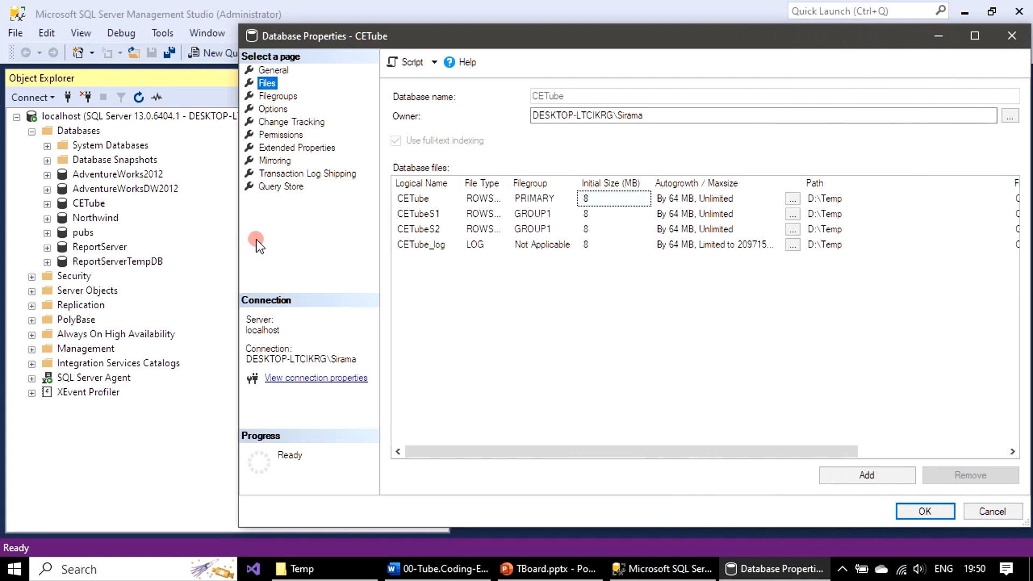
drag(238, 245, 5, 231)
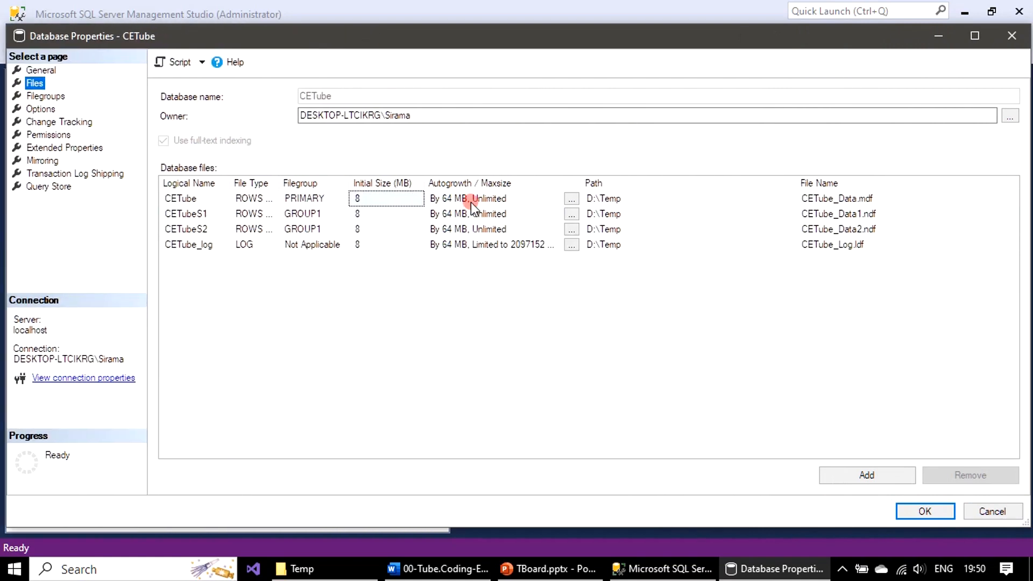
click(857, 244)
click(857, 229)
click(857, 213)
click(856, 198)
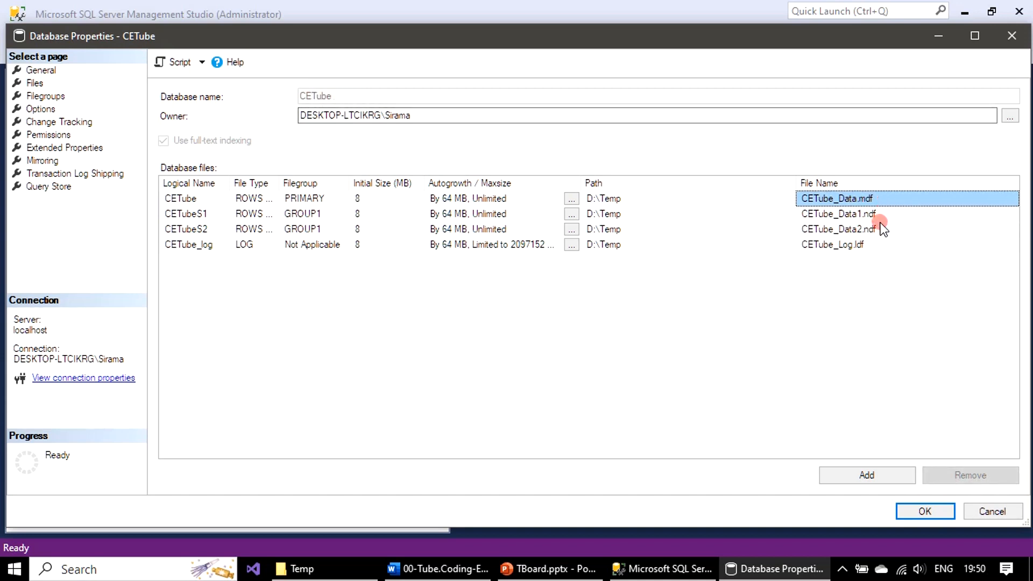
click(873, 244)
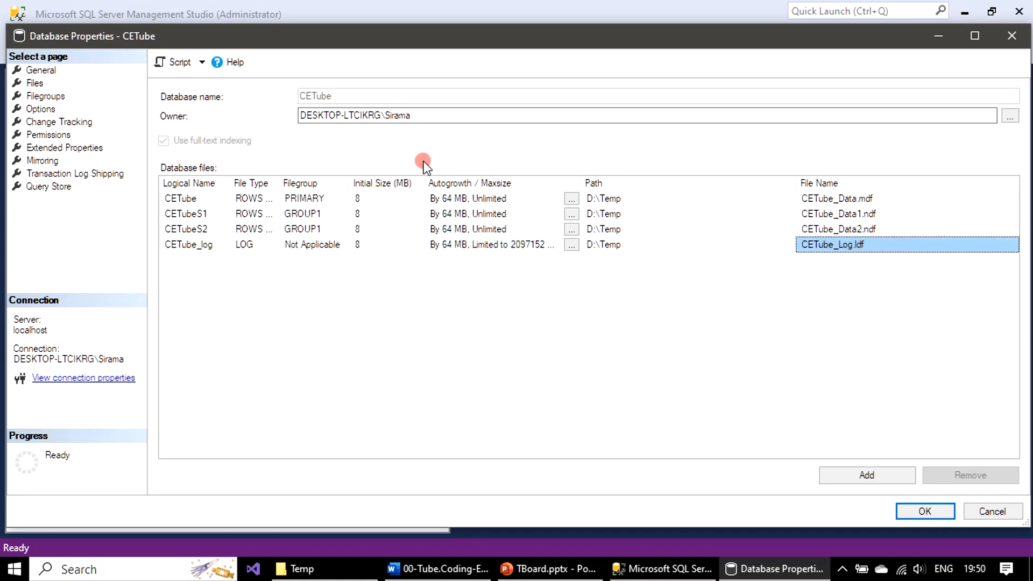
click(987, 512)
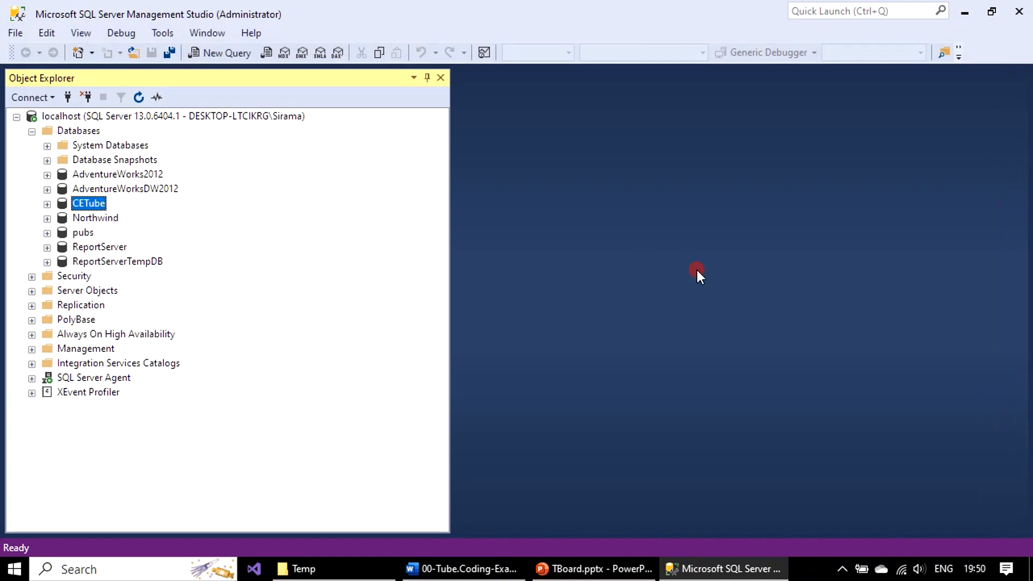
Open the empty F:\SQLData folder in a new Explorer window and return to Management Studio
key(super+e)
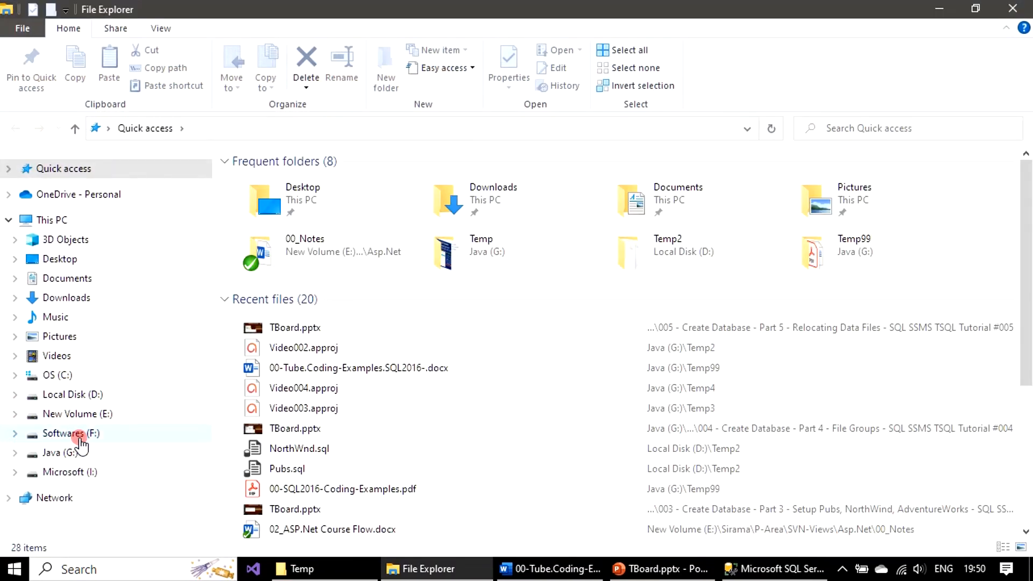
click(79, 434)
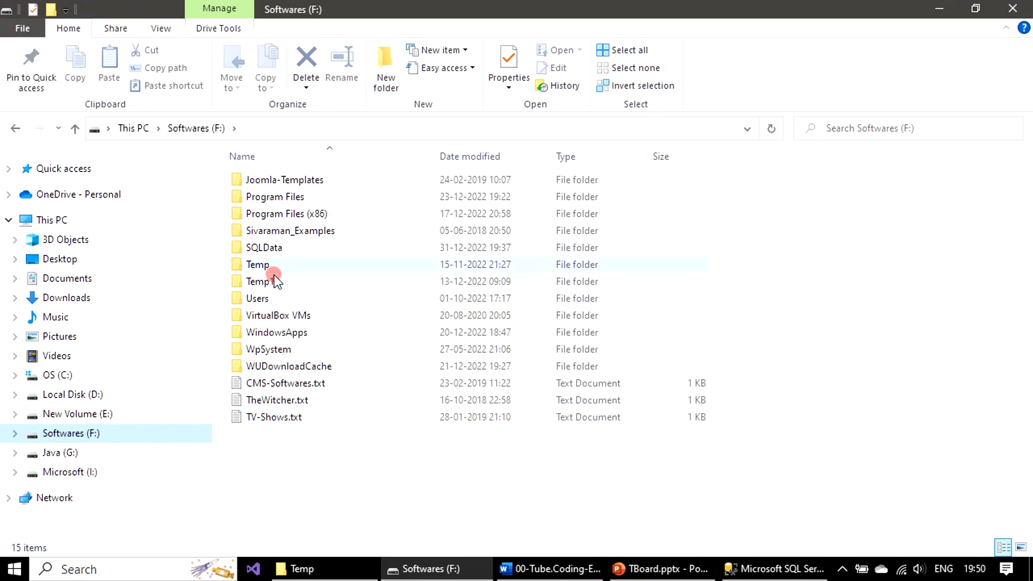
double_click(280, 248)
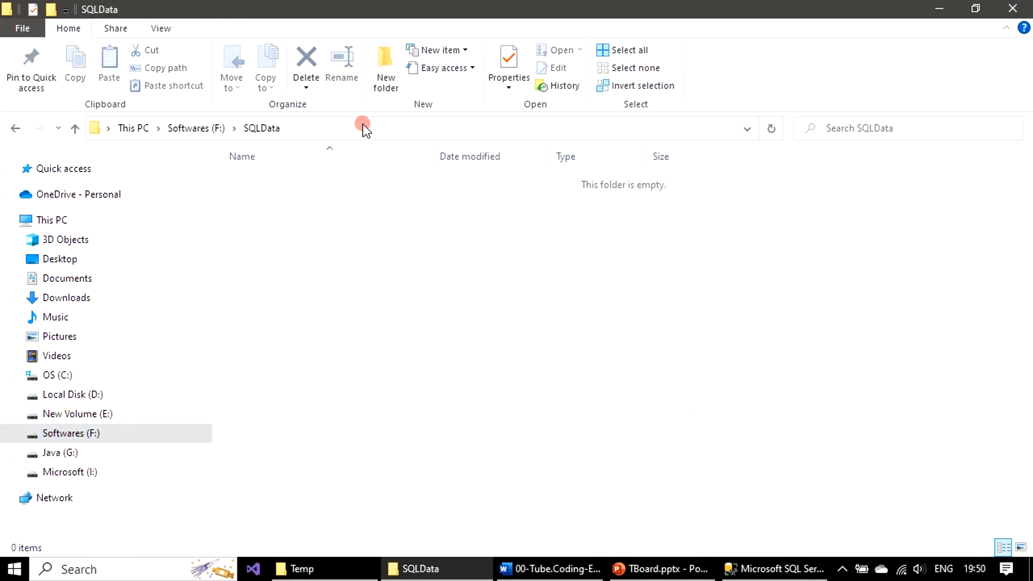
click(772, 570)
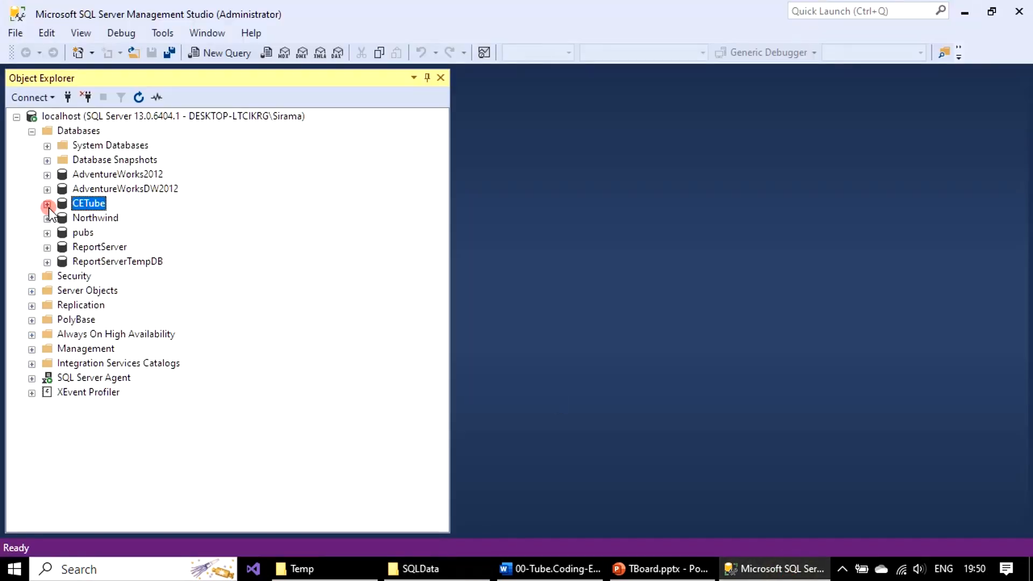
Detach CETube with Update Statistics and Drop Connections enabled
right_click(92, 203)
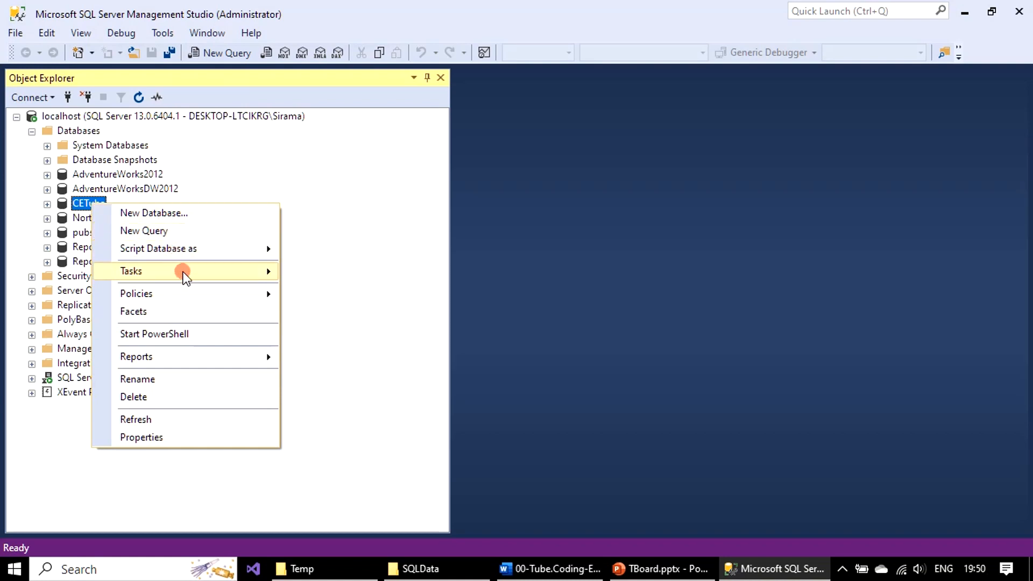
mouse_move(185, 271)
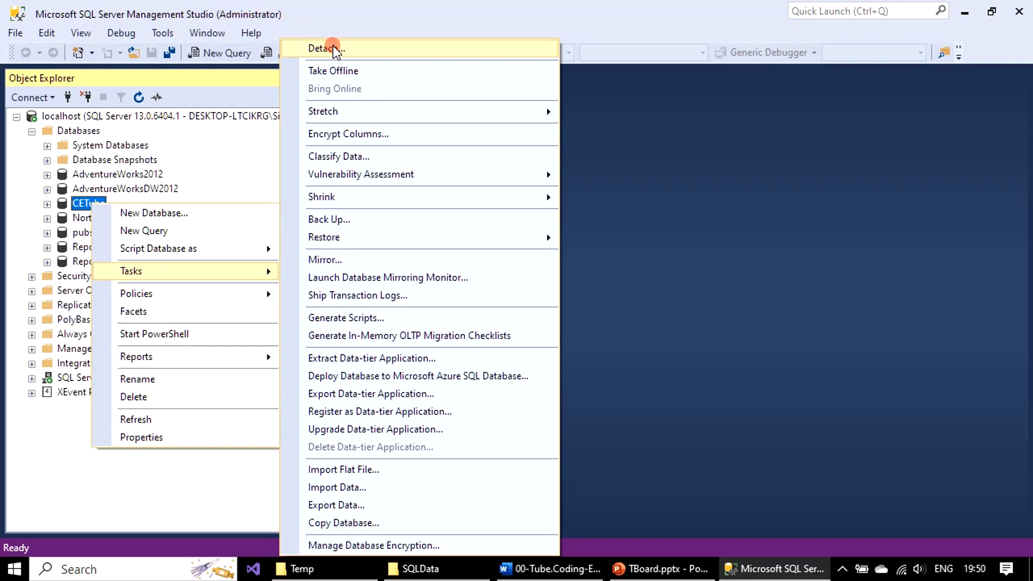
click(369, 48)
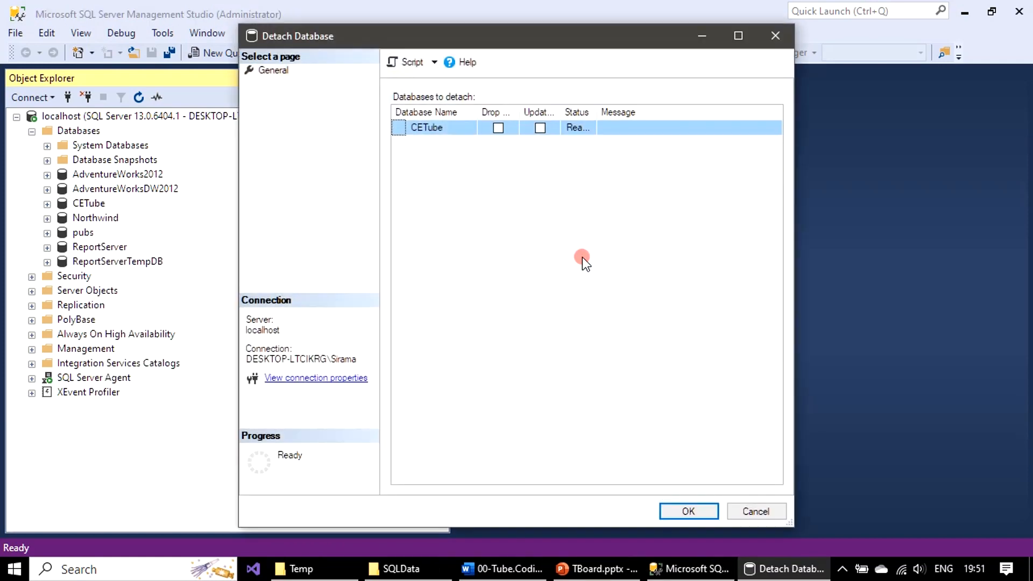
drag(792, 225, 1004, 227)
drag(559, 118, 820, 133)
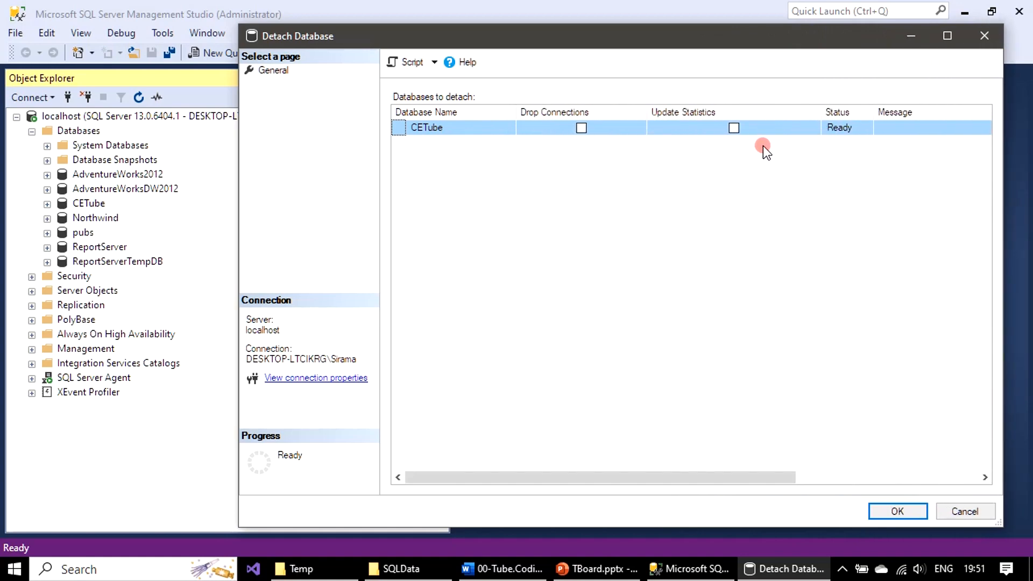
click(734, 129)
click(582, 128)
click(889, 511)
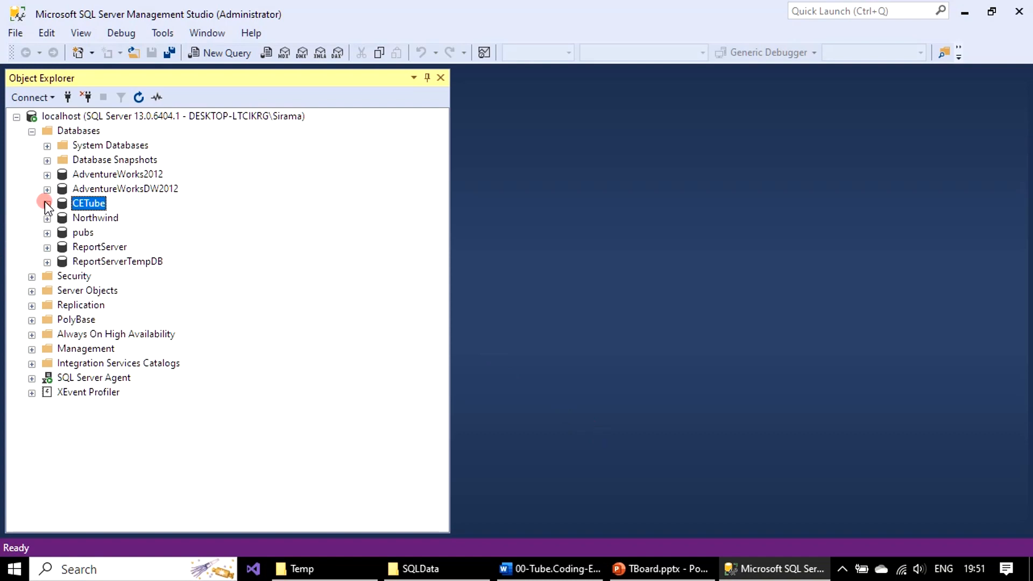
Refresh localhost to confirm CETube is gone from Databases, then bring the SQLData window forward
right_click(74, 118)
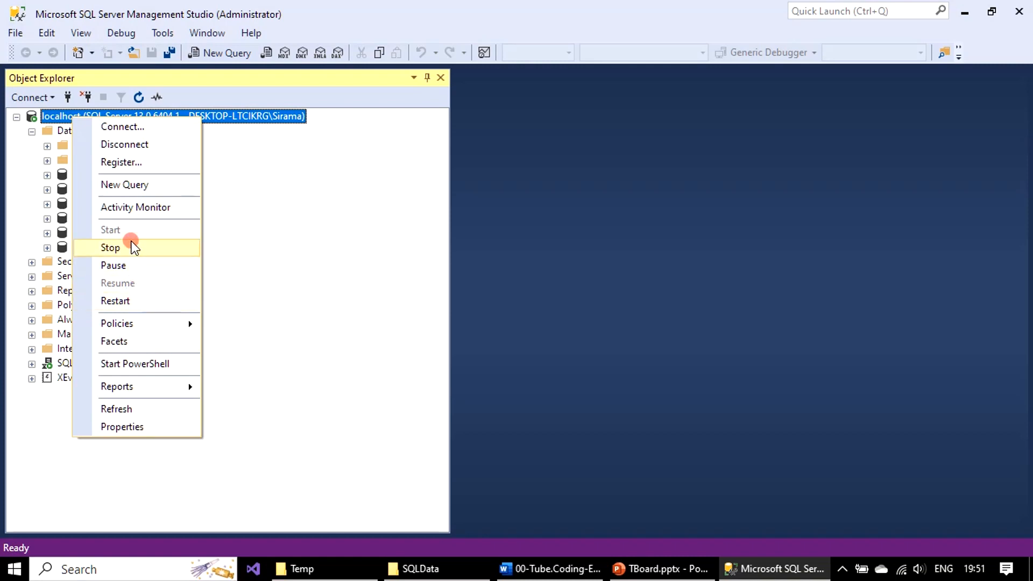
click(124, 408)
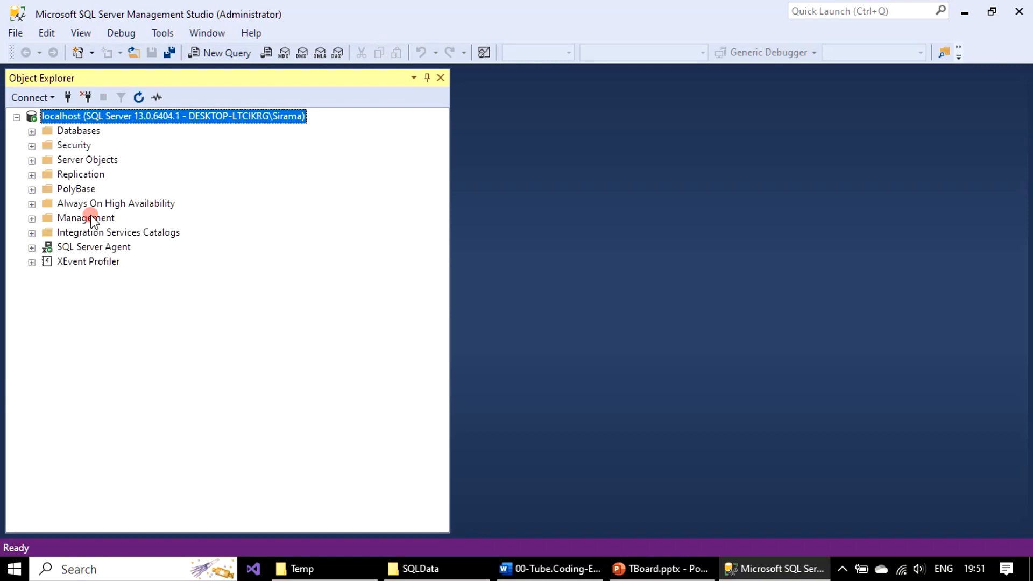
click(32, 130)
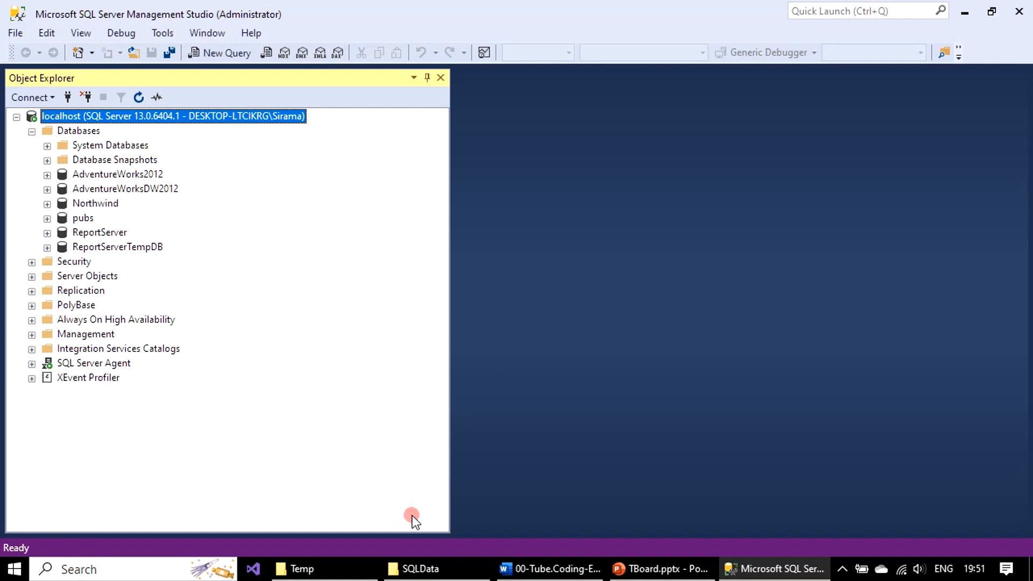
click(425, 569)
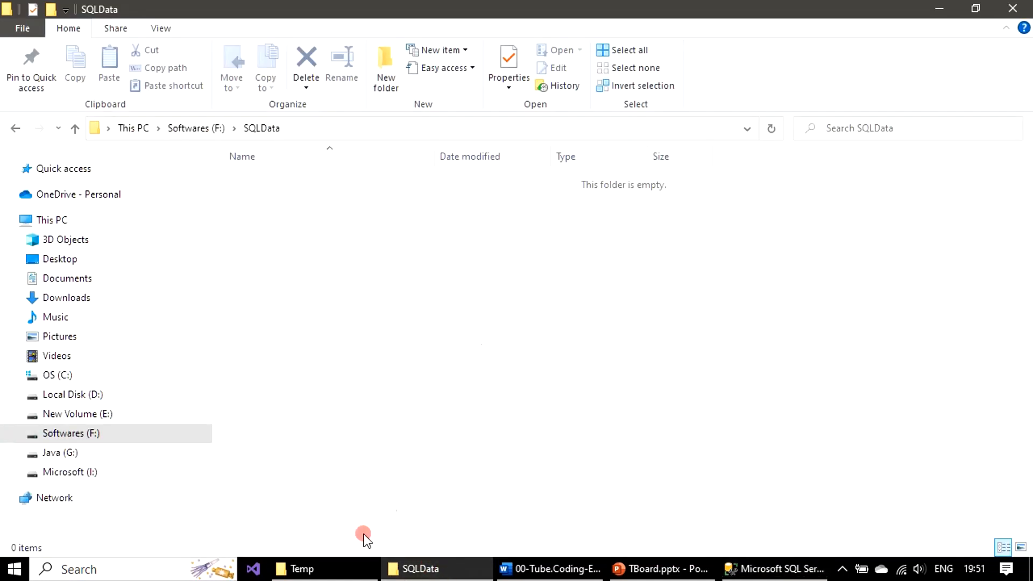
Cut the four CETube files from D:\Temp and paste them into F:\SQLData
click(355, 569)
drag(398, 325, 272, 178)
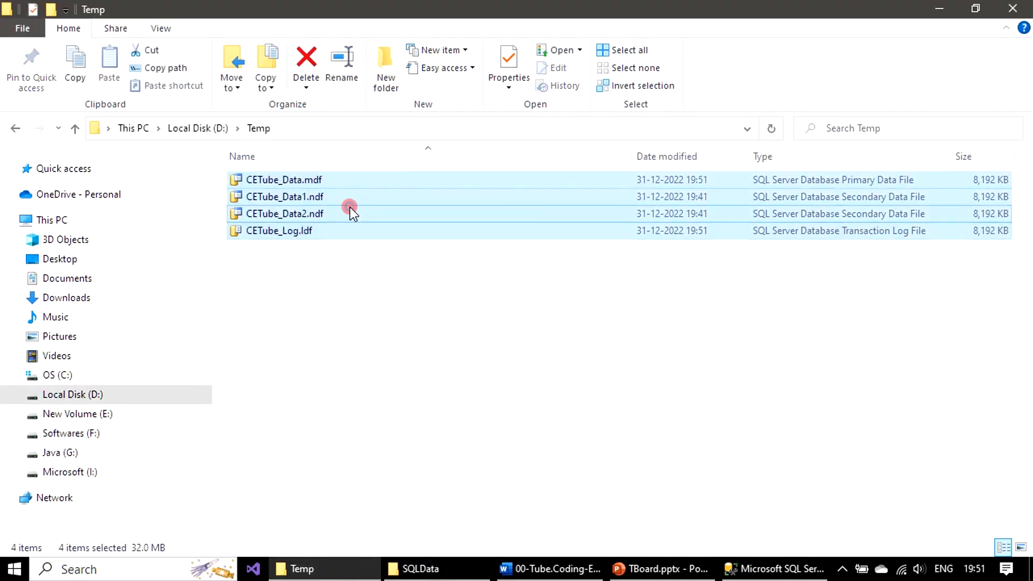
right_click(350, 207)
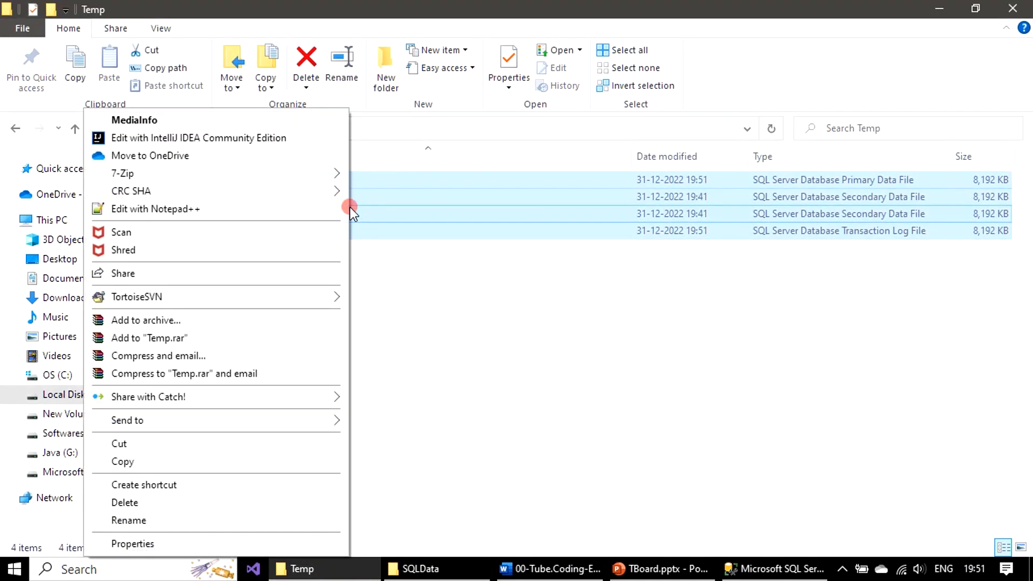
click(157, 448)
click(423, 569)
right_click(376, 289)
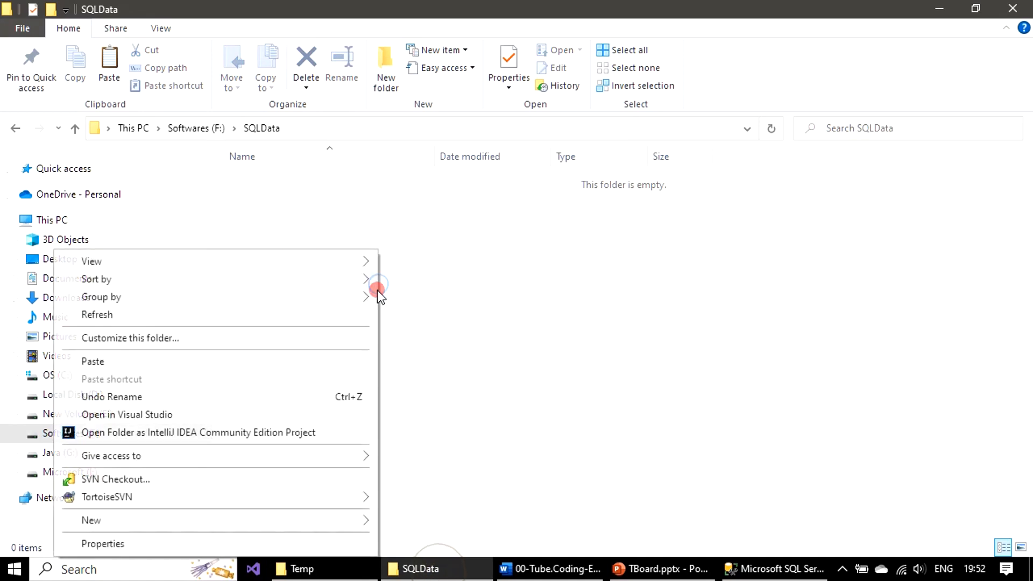
click(154, 361)
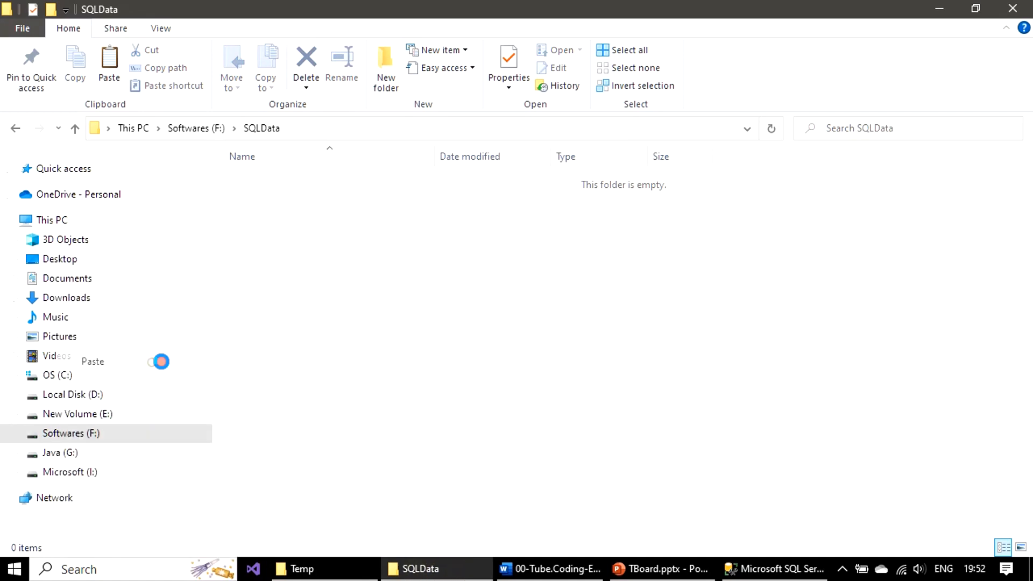
click(506, 351)
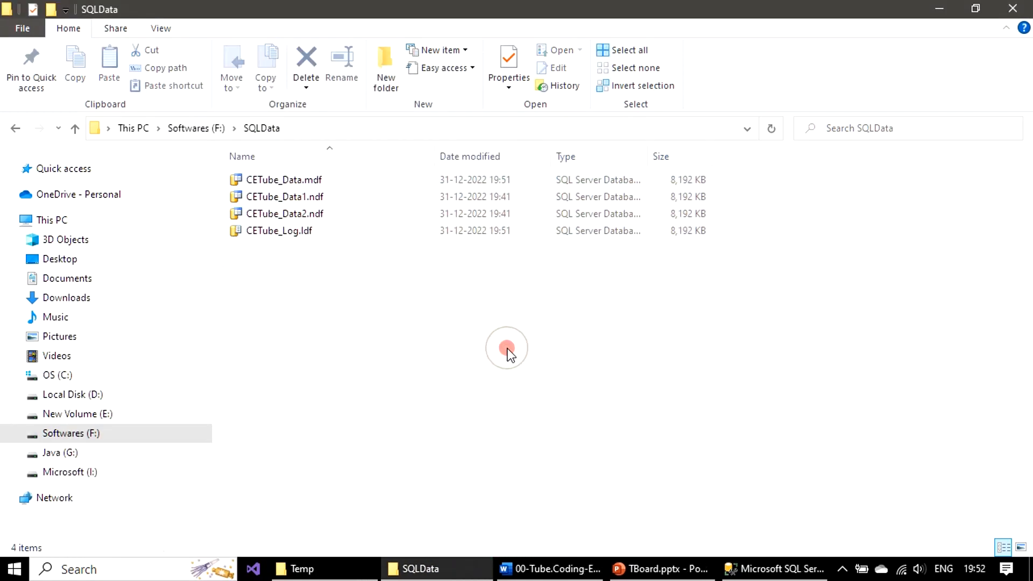
click(768, 525)
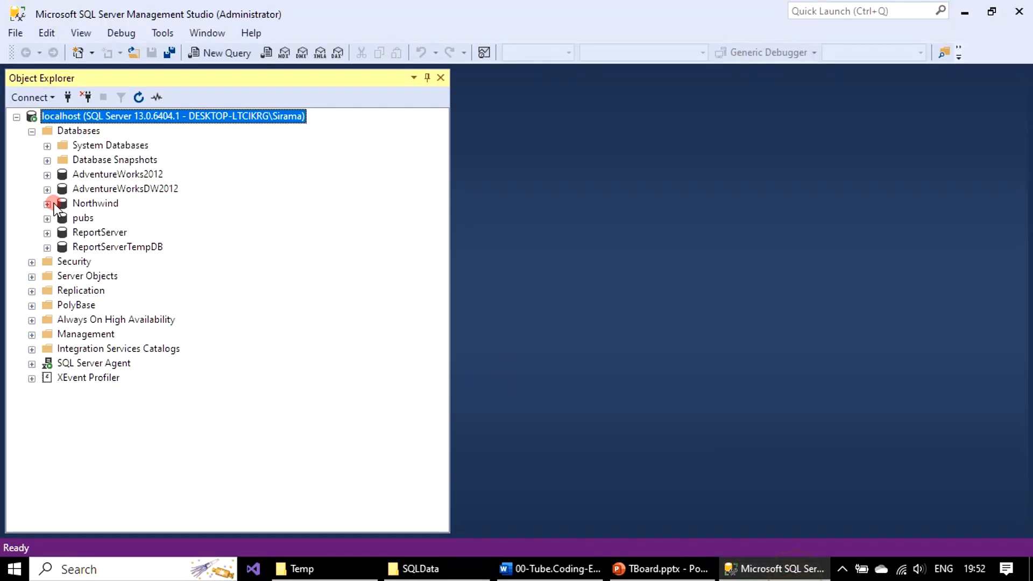
Start attaching a database and select F:\SQLData\CETube_Data.mdf as the file to attach
right_click(90, 135)
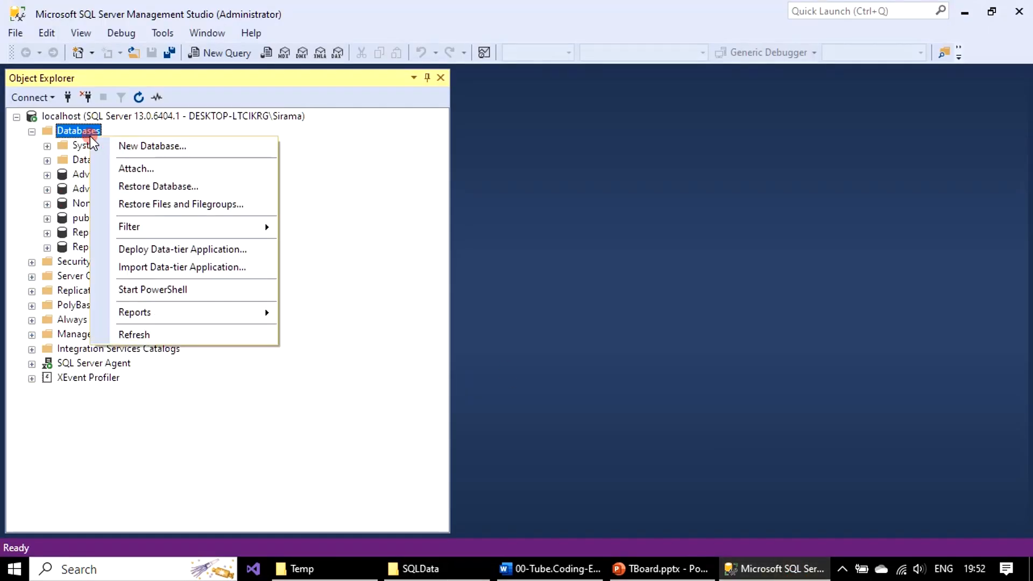
click(152, 168)
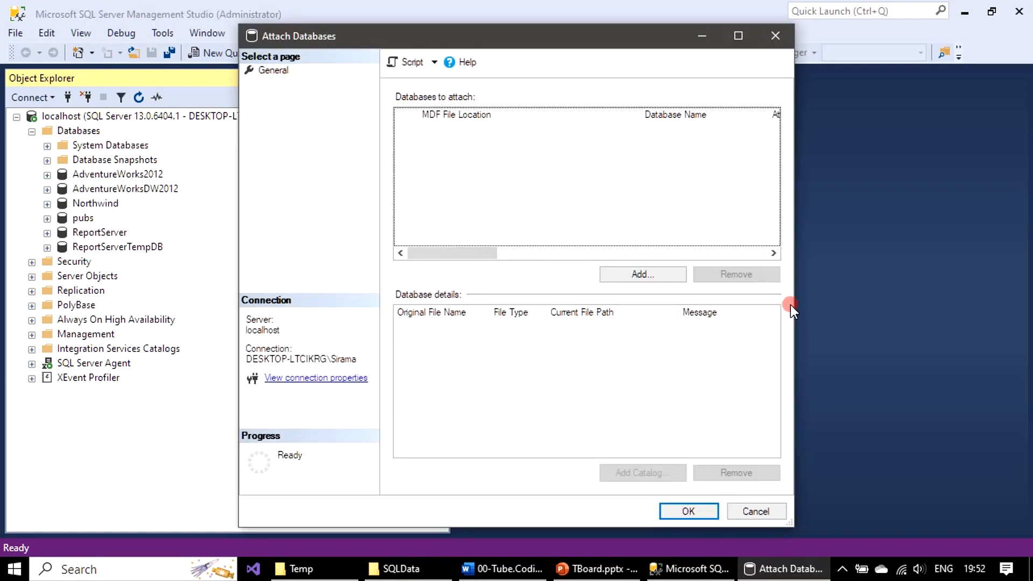
click(634, 276)
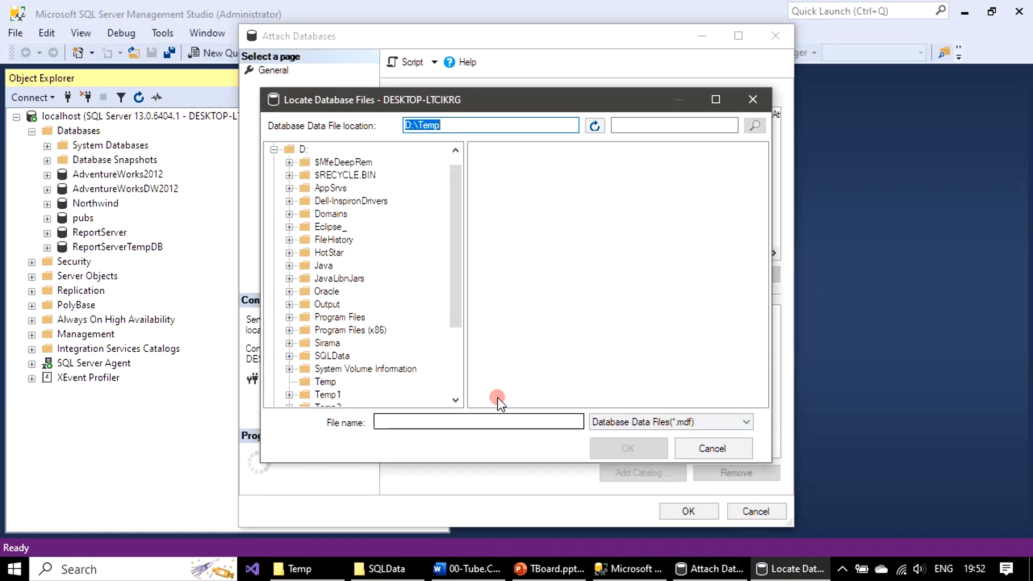
click(326, 381)
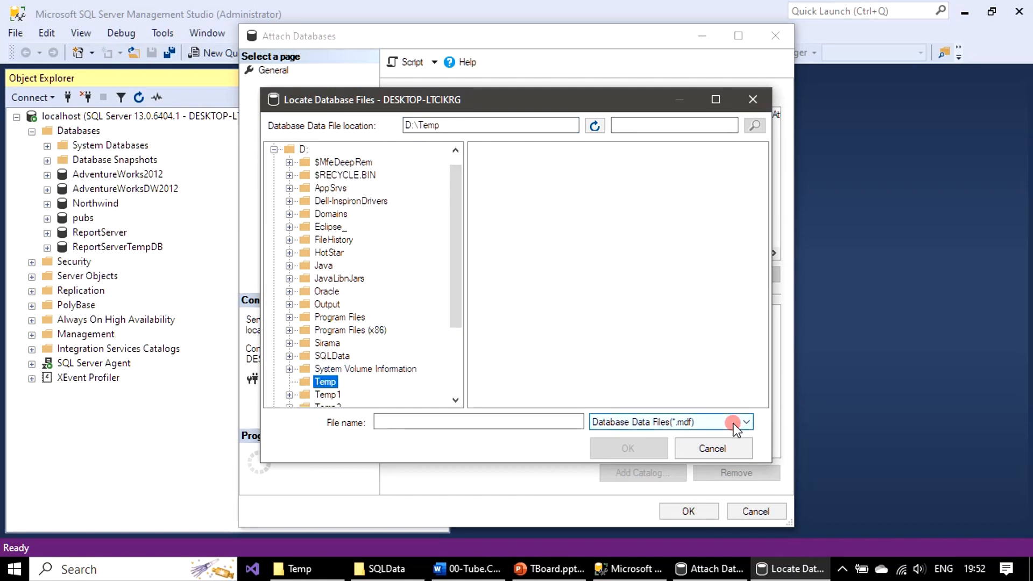
click(274, 149)
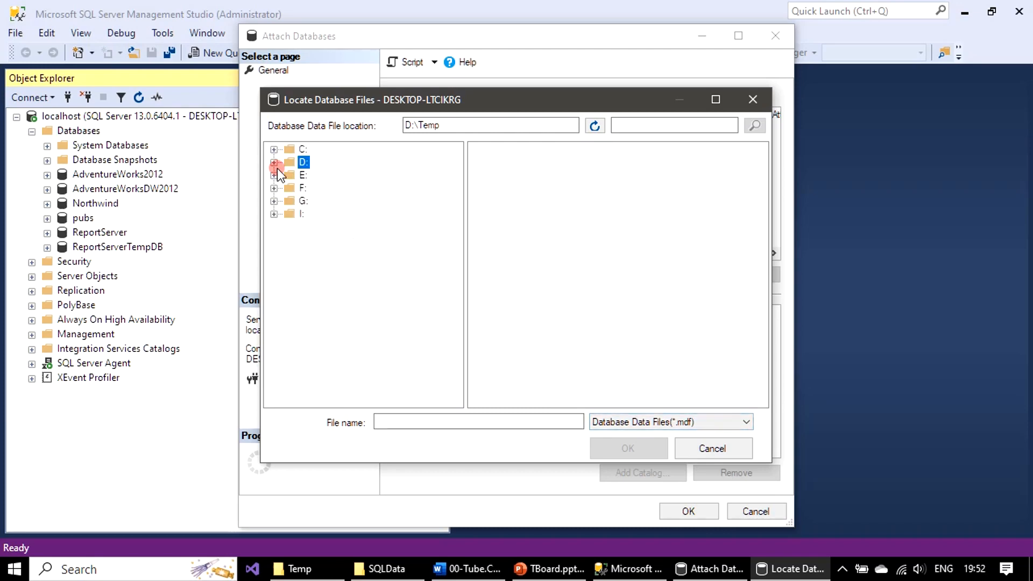
click(274, 188)
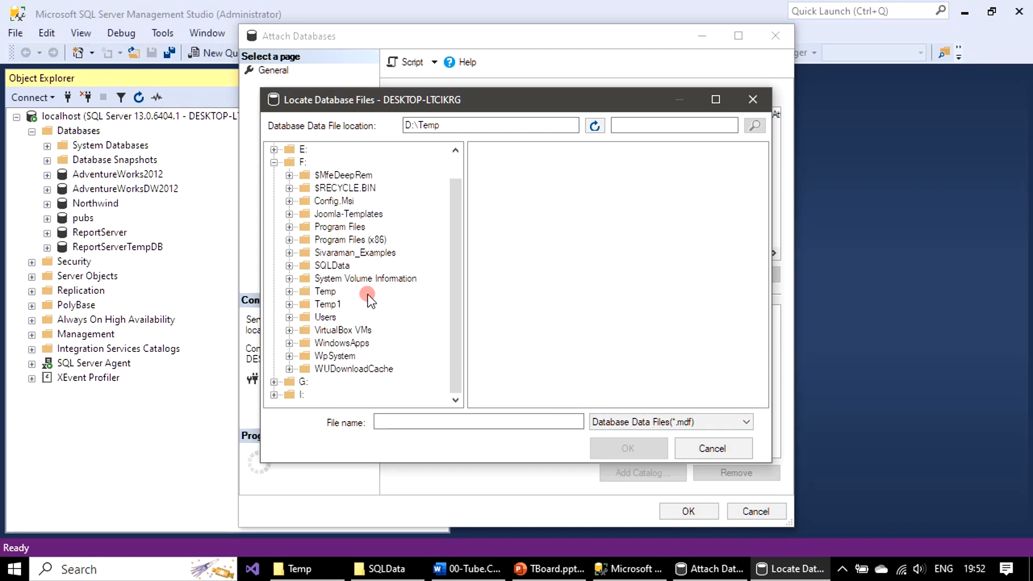
click(331, 265)
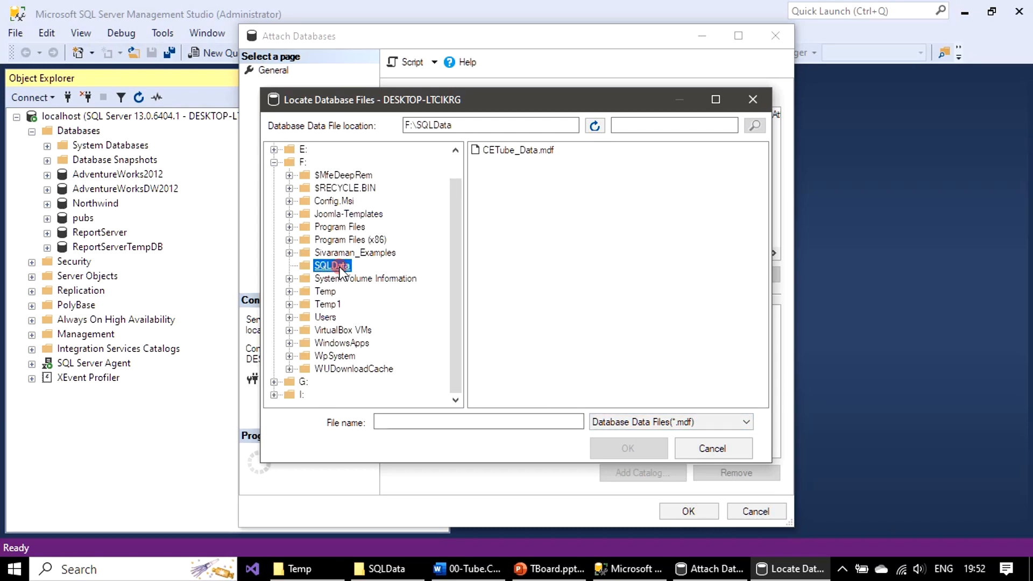
click(529, 152)
Confirm CETube_Data.mdf, check all four files resolve to F:\SQLData, and attach CETube
click(634, 447)
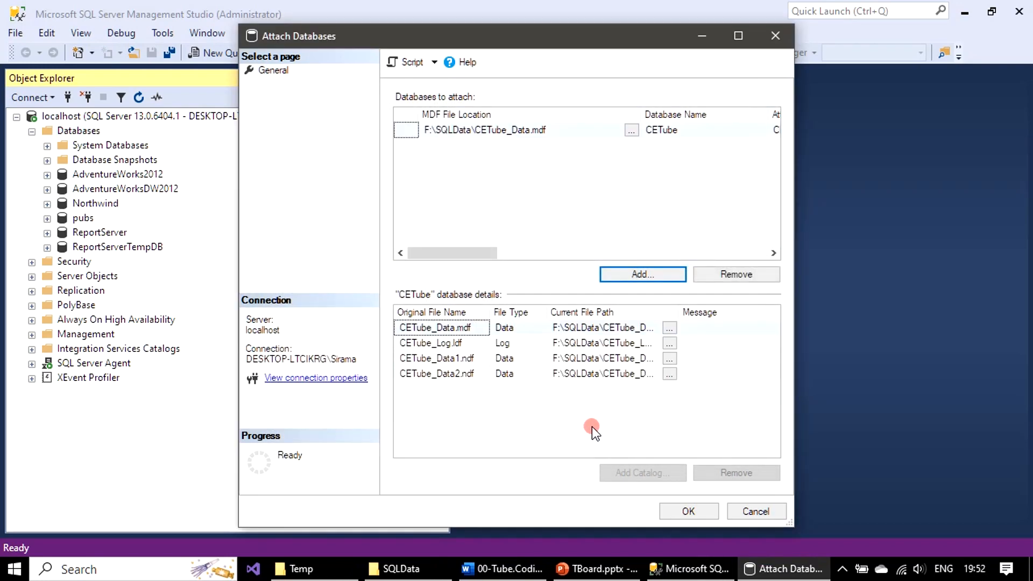
click(412, 128)
drag(799, 164, 1012, 165)
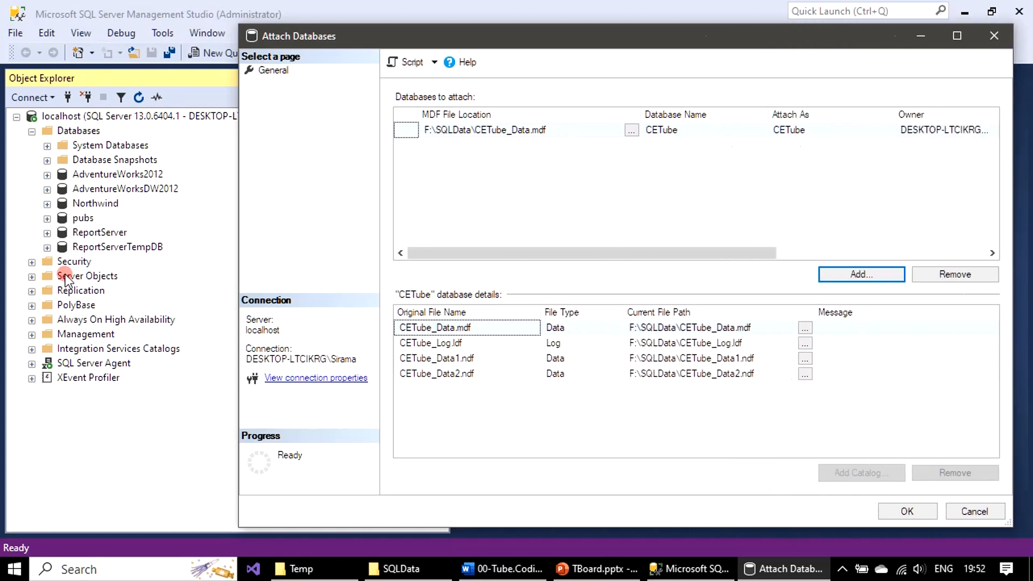
drag(239, 235, 16, 241)
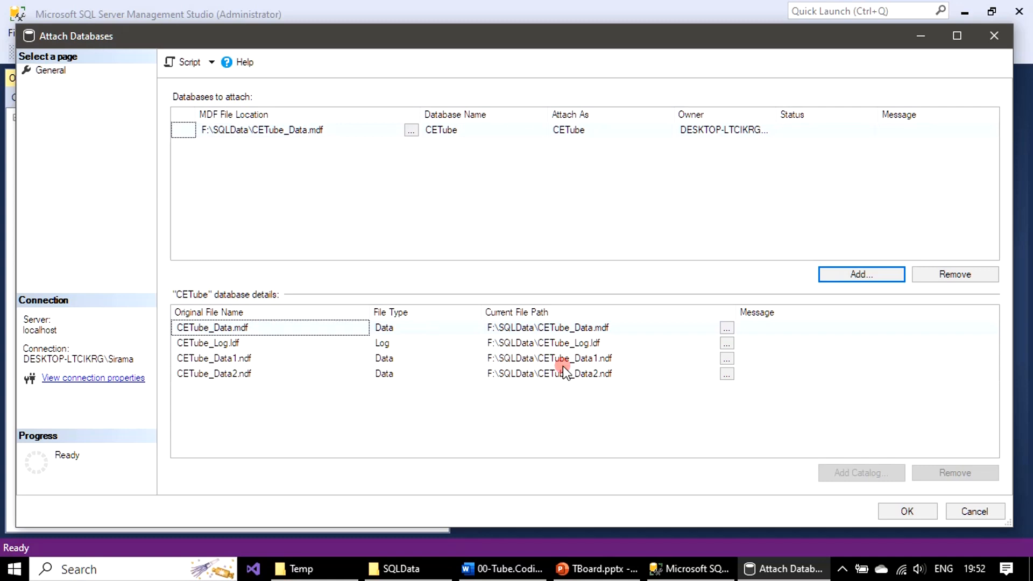
click(907, 512)
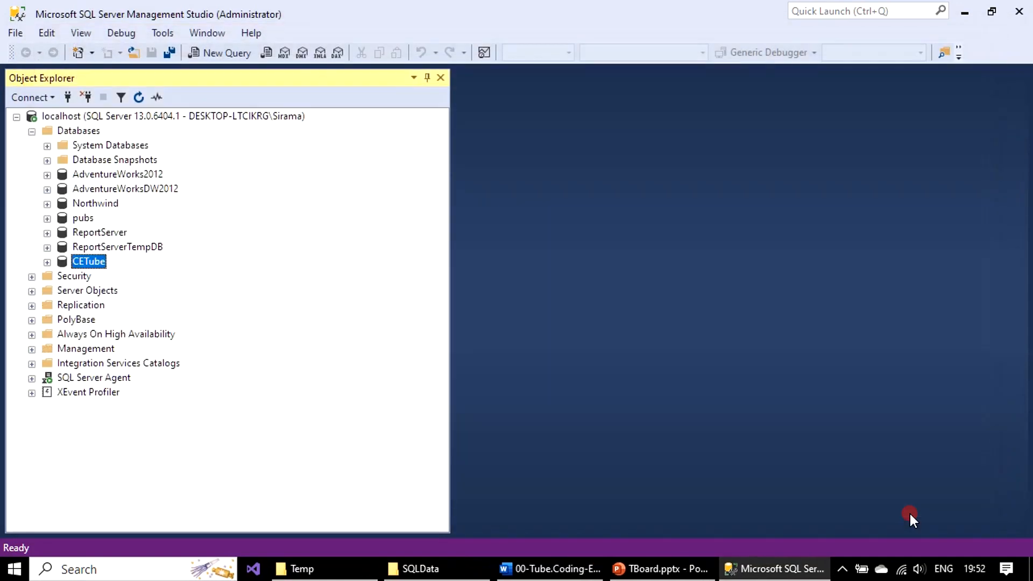
Verify in CETube's Files properties that all four files are under F:\SQLData, then cancel
click(89, 262)
right_click(89, 262)
click(154, 496)
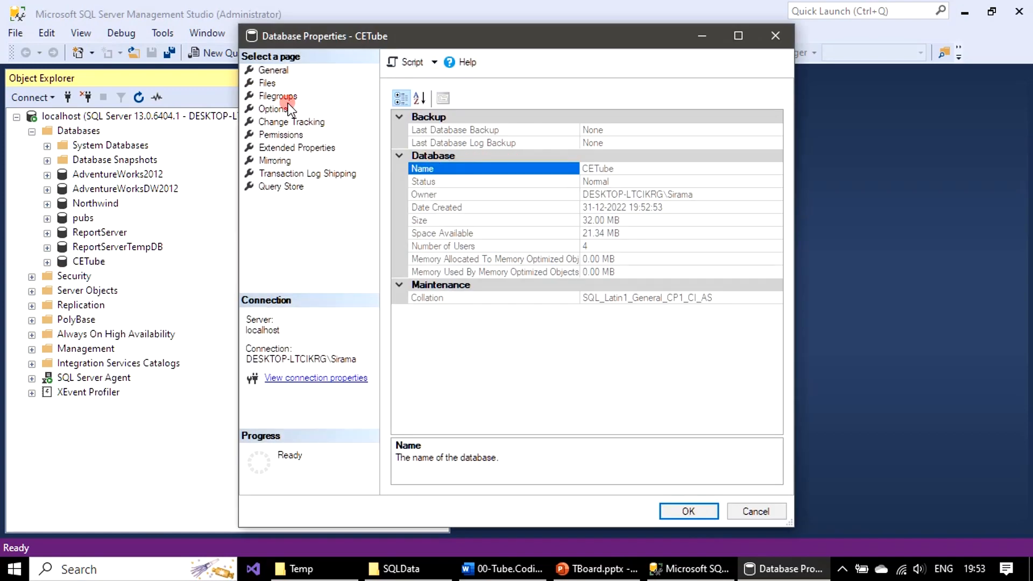
click(267, 84)
drag(793, 256, 1028, 254)
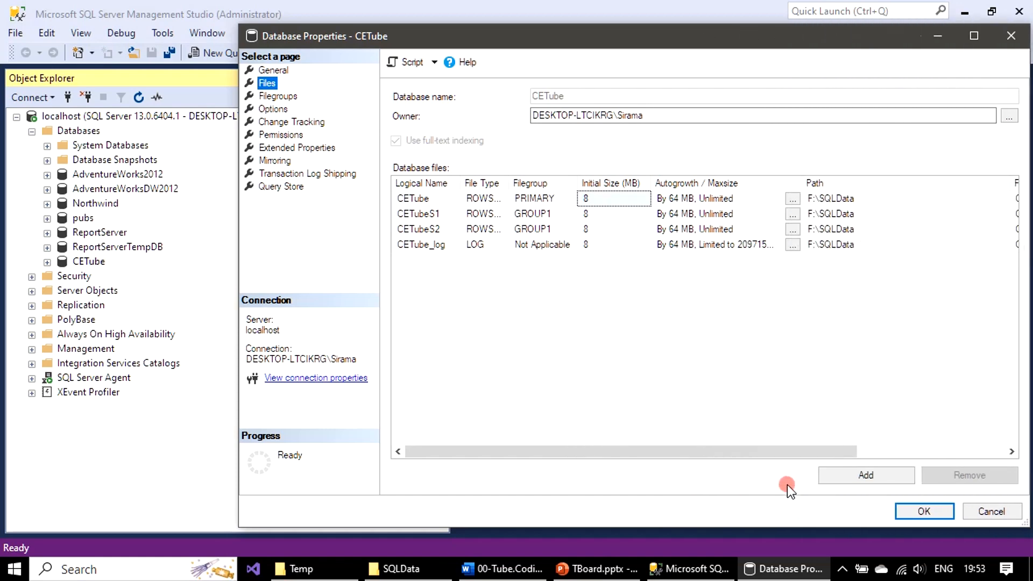
mouse_move(795, 451)
mouse_down()
mouse_move(981, 451)
mouse_move(798, 459)
mouse_up()
click(988, 510)
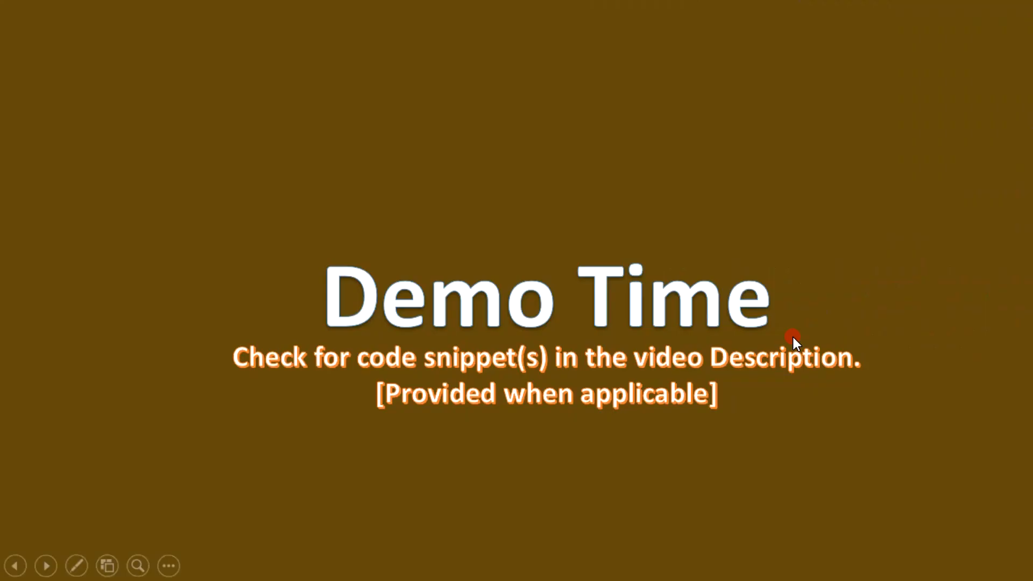
click(793, 337)
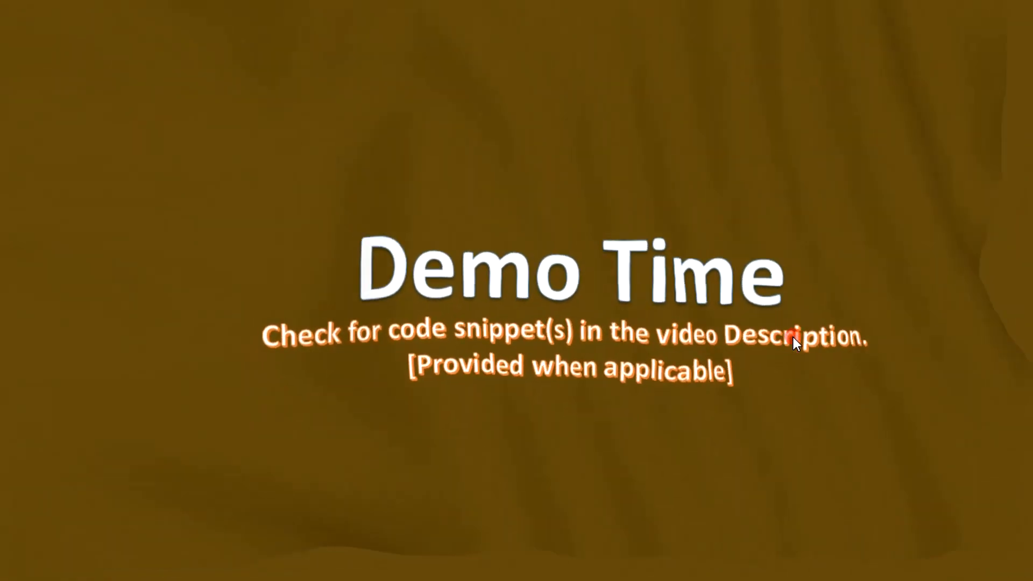